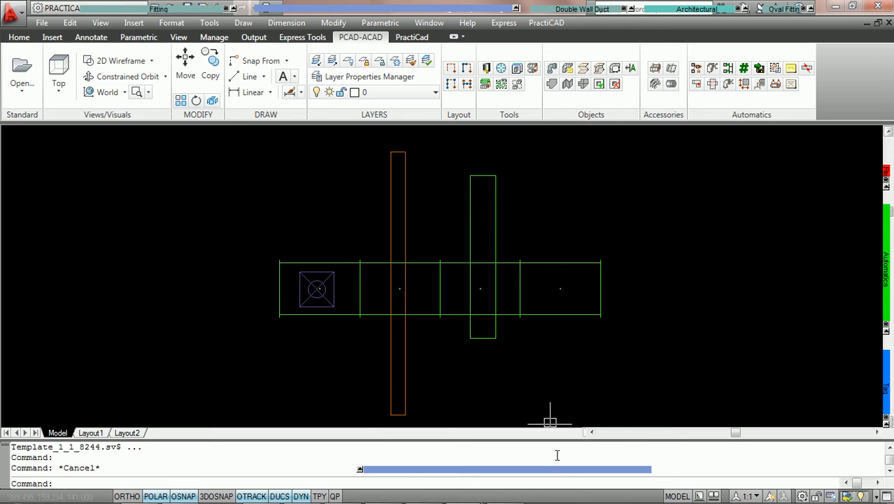
Step: Select all the crossing ducts and the diffuser, and start automatic hiding on the current selection
{"action": "mouse_move", "coordinate": [558, 475]}
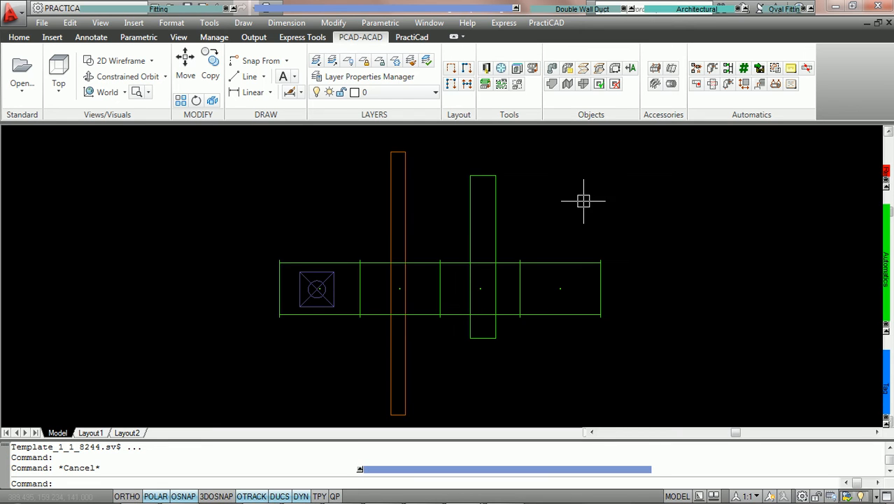
{"action": "middle_click_drag", "start_coordinate": [549, 222], "coordinate": [582, 210]}
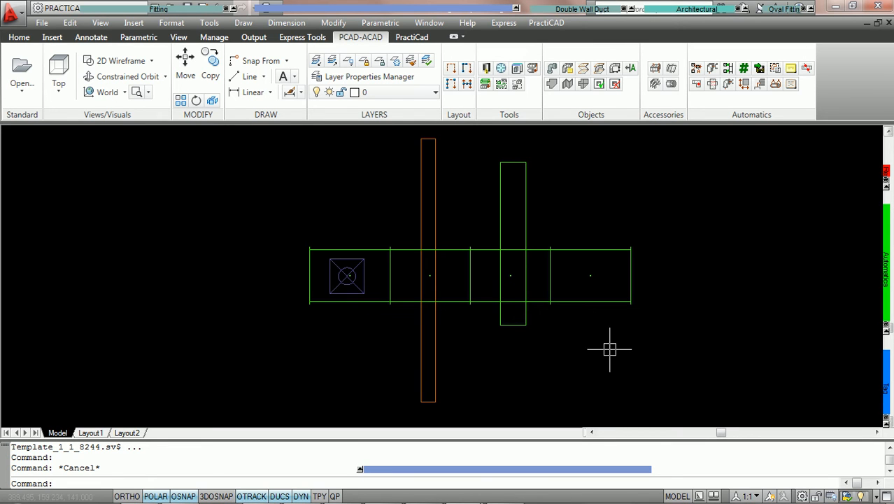
{"action": "left_click", "coordinate": [610, 348]}
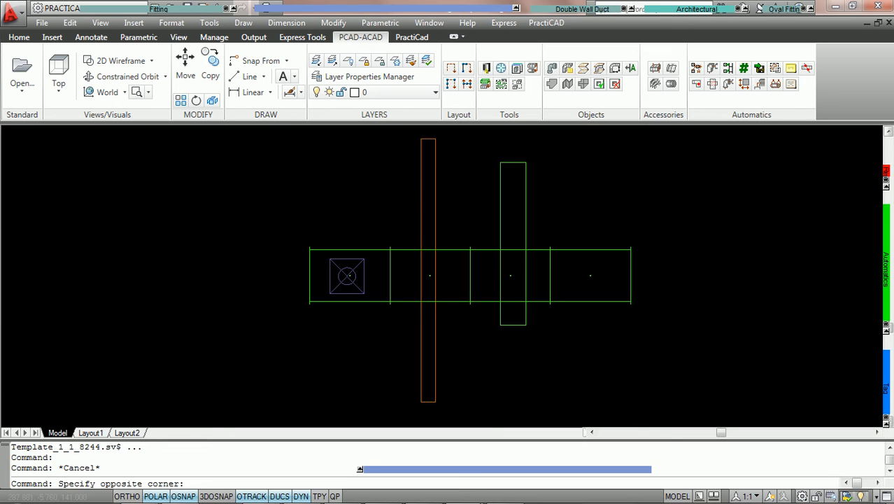
{"action": "left_click", "coordinate": [298, 210]}
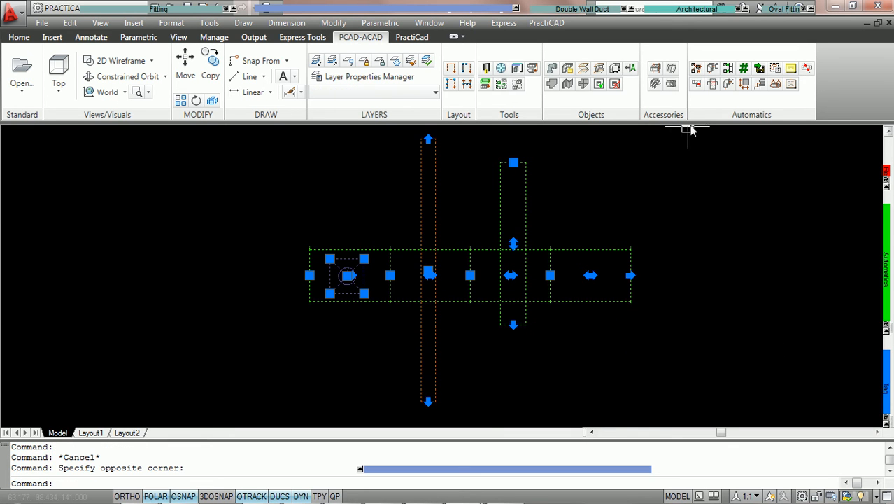
{"action": "left_click", "coordinate": [713, 86]}
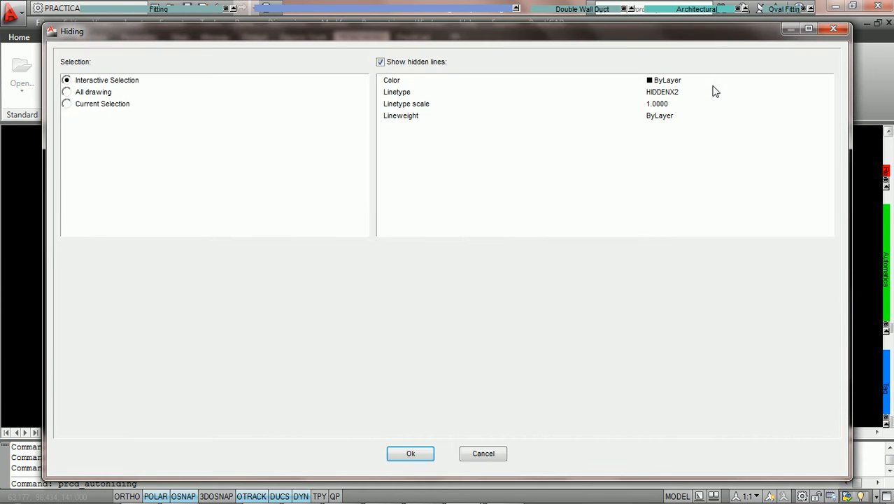
{"action": "left_click", "coordinate": [67, 104]}
Step: Apply the hiding with hidden lines in linetype HIDDENX2 at linetype scale 1.0000, and clear the selection
{"action": "left_click", "coordinate": [665, 95]}
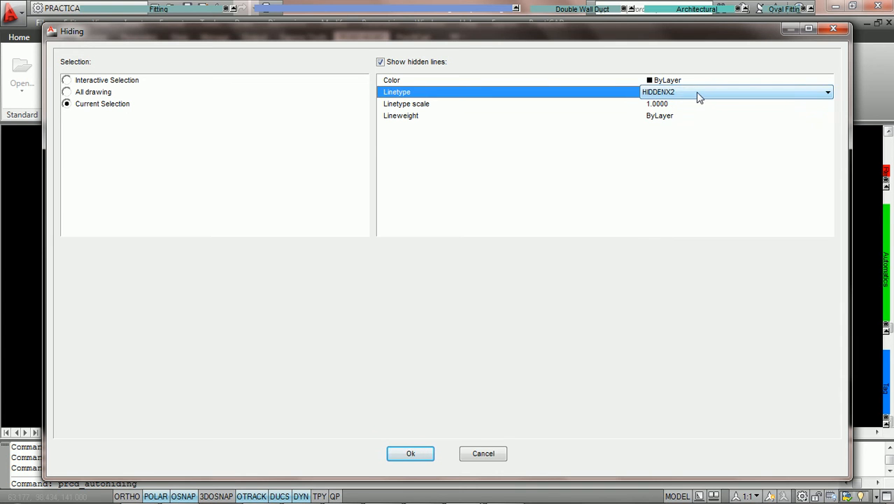
{"action": "left_click", "coordinate": [697, 93]}
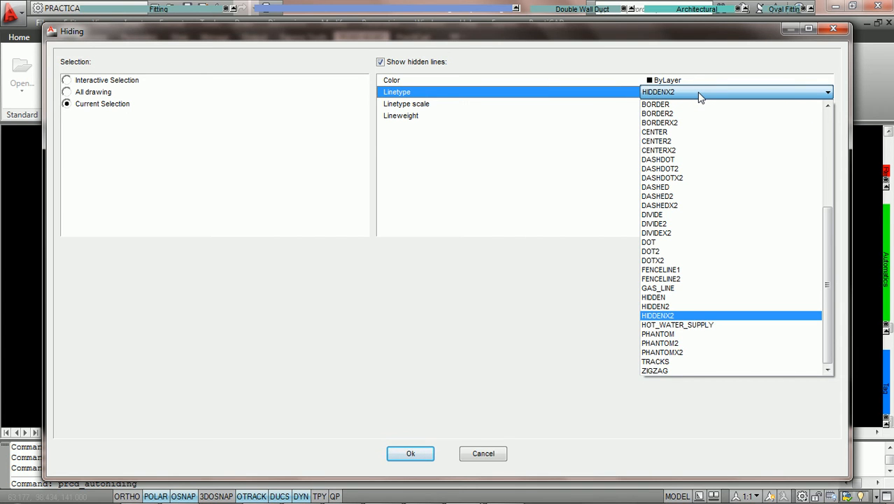
{"action": "left_click", "coordinate": [696, 92]}
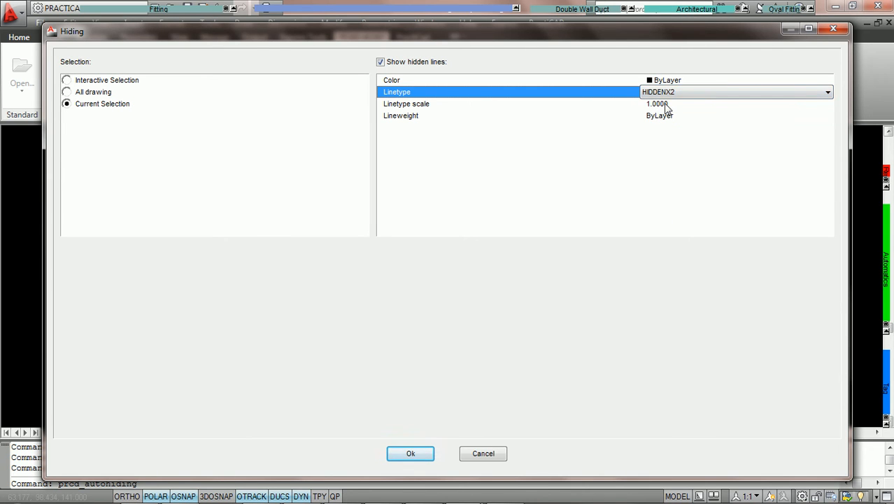
{"action": "left_click", "coordinate": [665, 105]}
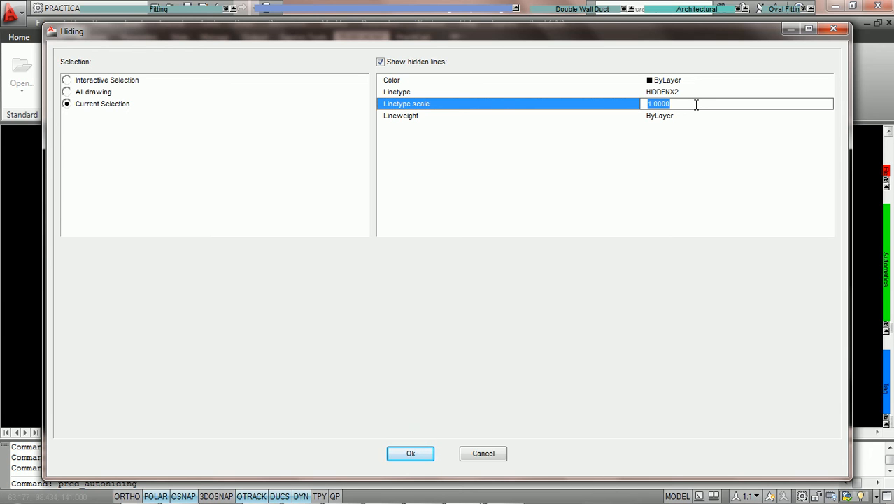
{"action": "left_click", "coordinate": [677, 93]}
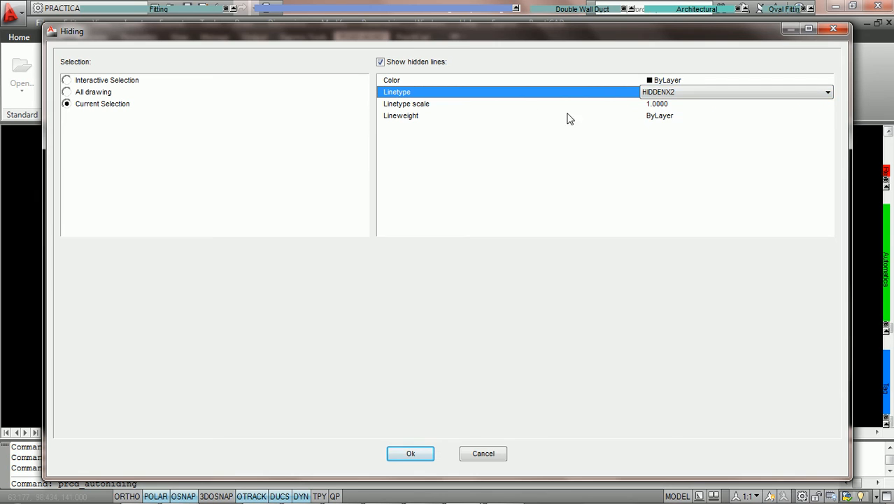
{"action": "left_click", "coordinate": [660, 105]}
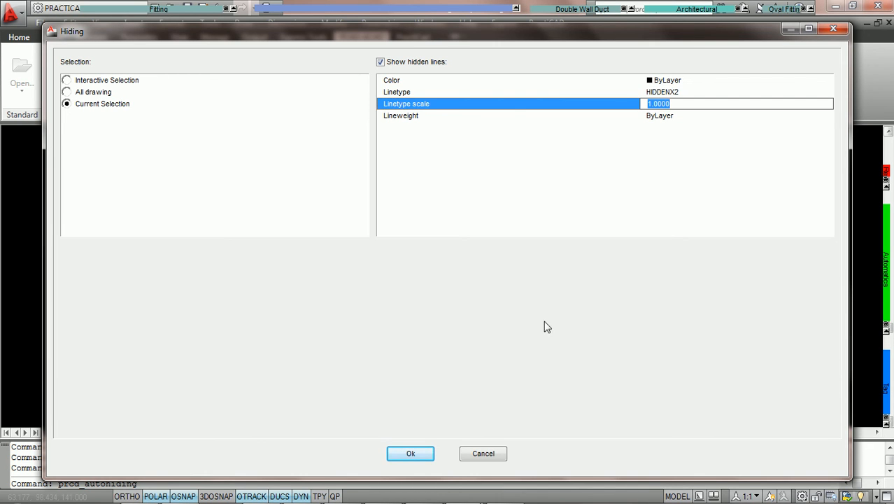
{"action": "left_click", "coordinate": [410, 455]}
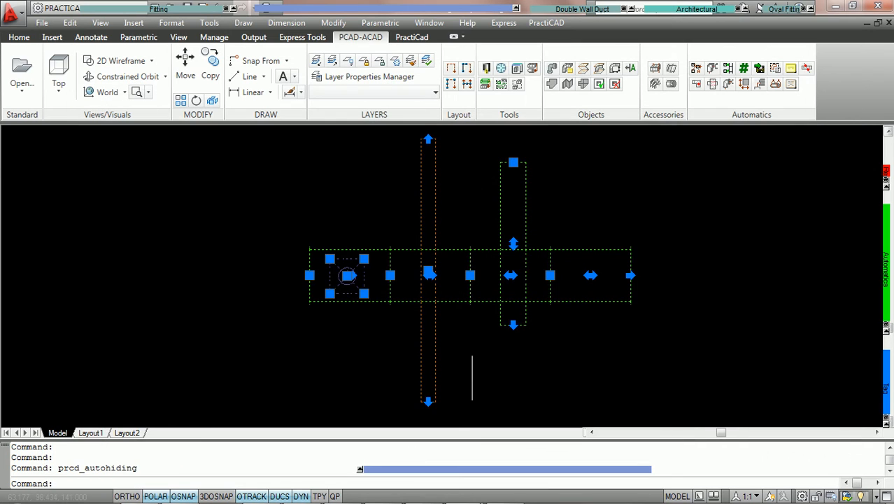
{"action": "key", "text": "Escape"}
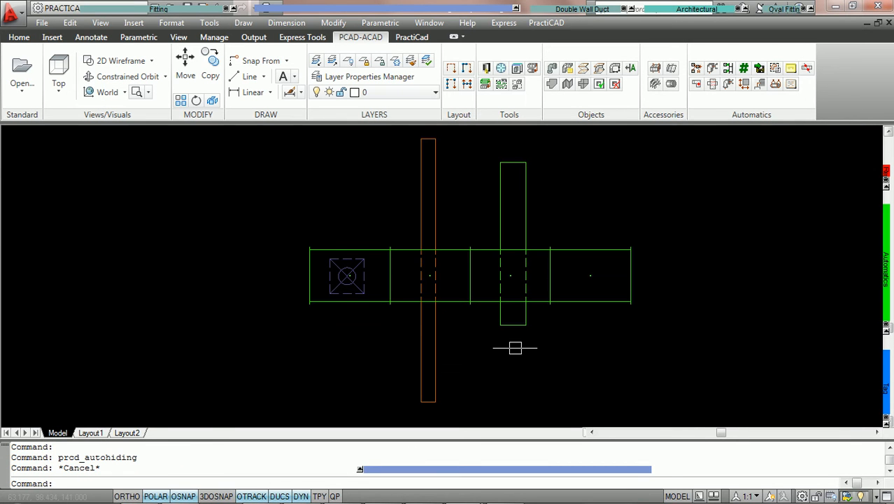
Step: Check the drawing's global linetype scale factor with LTSCALE and leave the command without entering a value
{"action": "scroll", "coordinate": [400, 310], "scroll_direction": "up", "scroll_amount": 2}
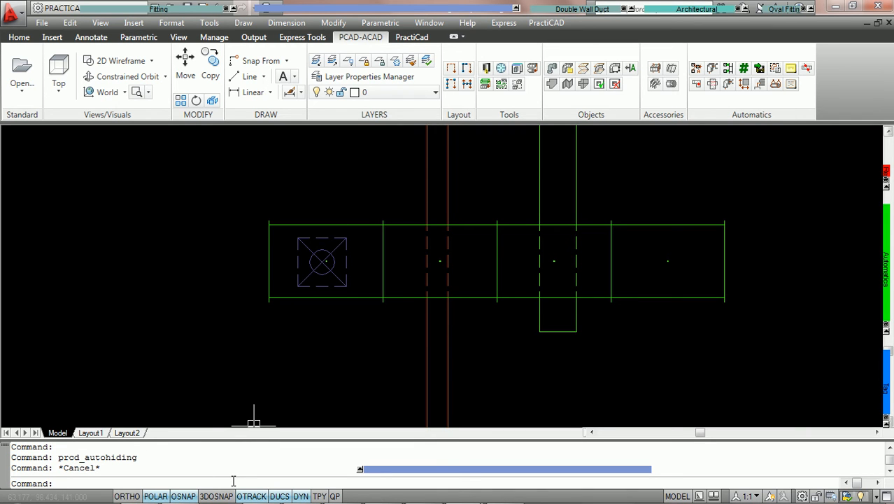
{"action": "type", "text": "ltscale"}
{"action": "key", "text": "Return"}
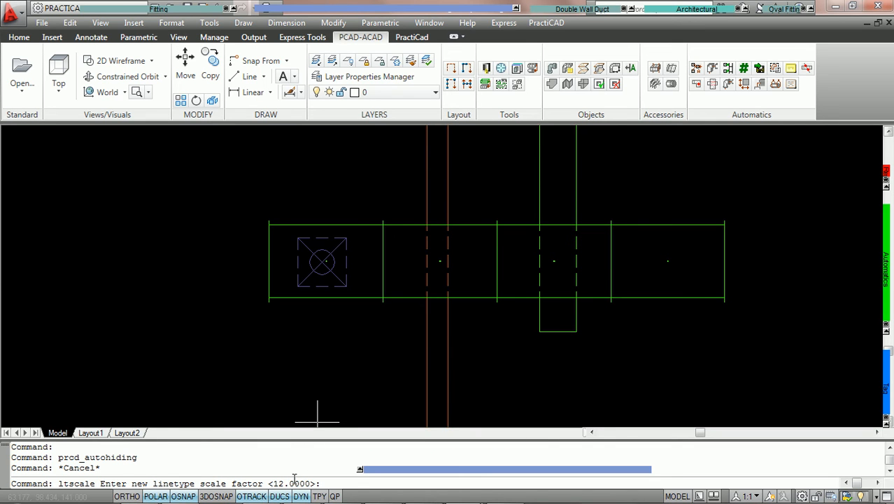
{"action": "left_click", "coordinate": [712, 84]}
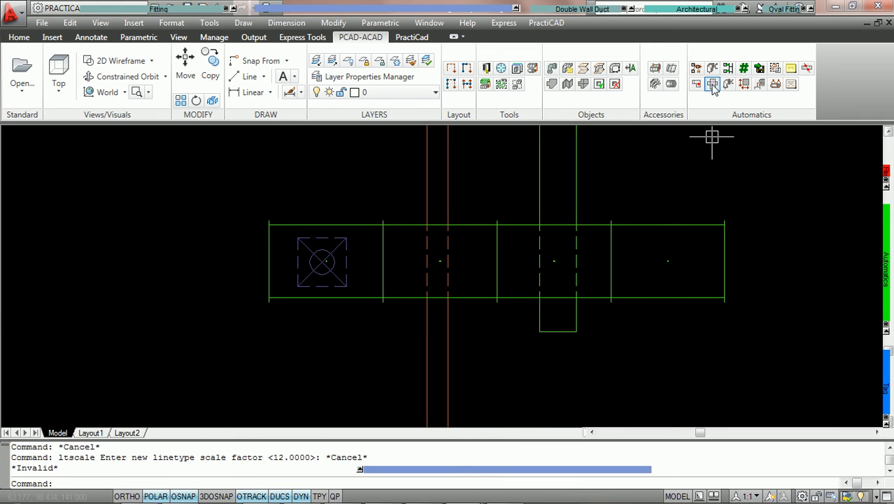
Step: Run automatic hiding on the whole drawing with the hidden linetype scale set to 12
{"action": "left_click", "coordinate": [712, 84]}
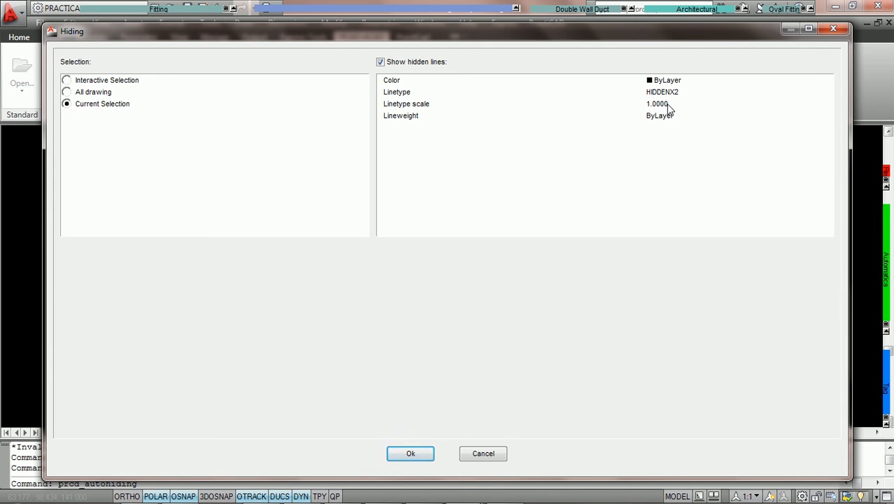
{"action": "left_click", "coordinate": [665, 105]}
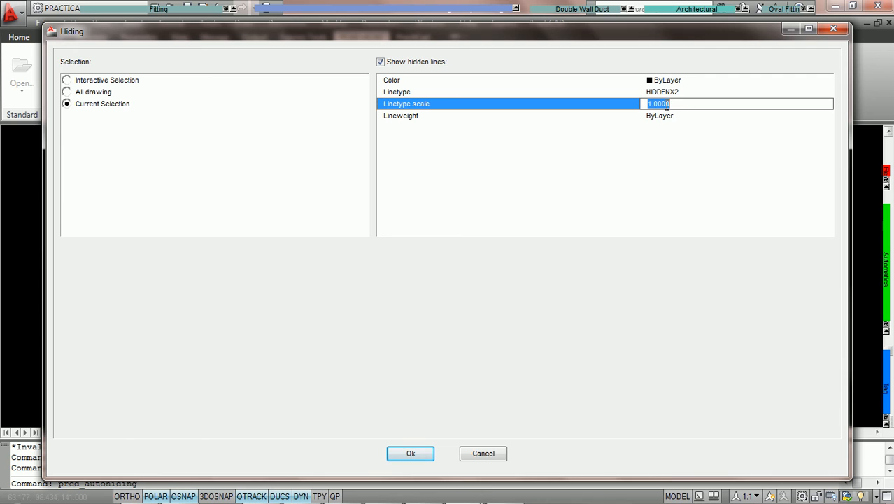
{"action": "type", "text": "12"}
{"action": "left_click", "coordinate": [380, 188]}
{"action": "left_click", "coordinate": [66, 92]}
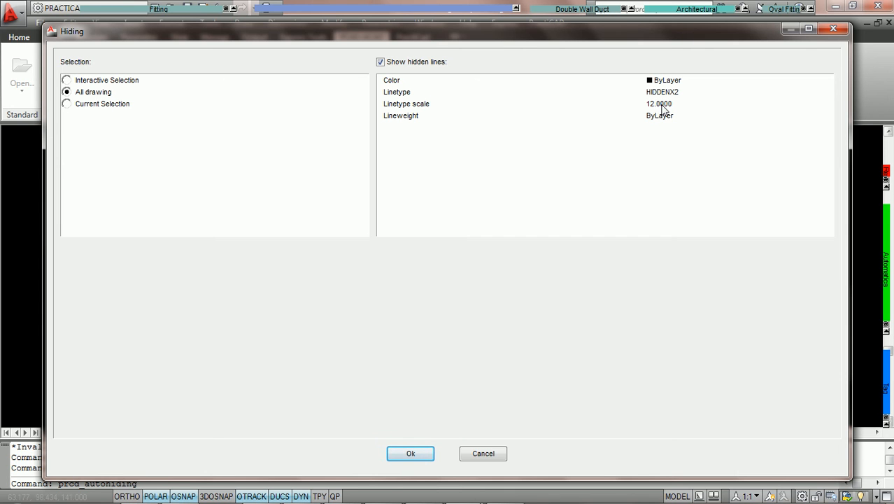
{"action": "left_click", "coordinate": [413, 453]}
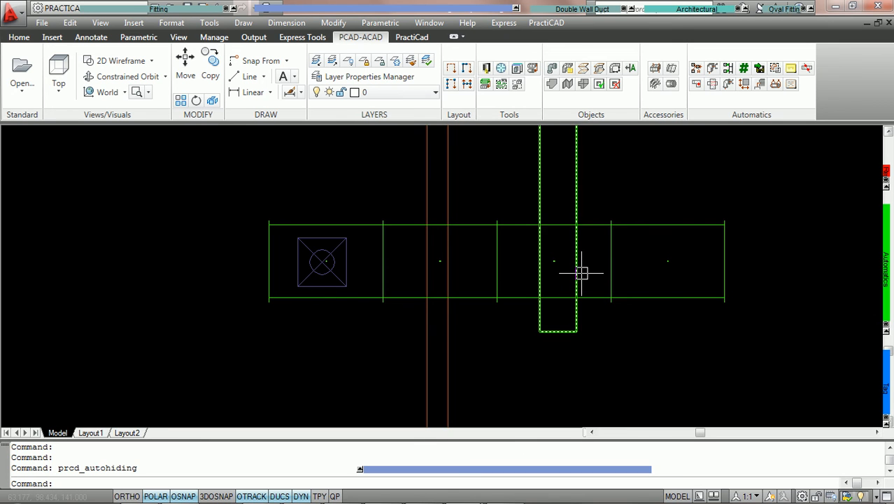
{"action": "mouse_move", "coordinate": [581, 272]}
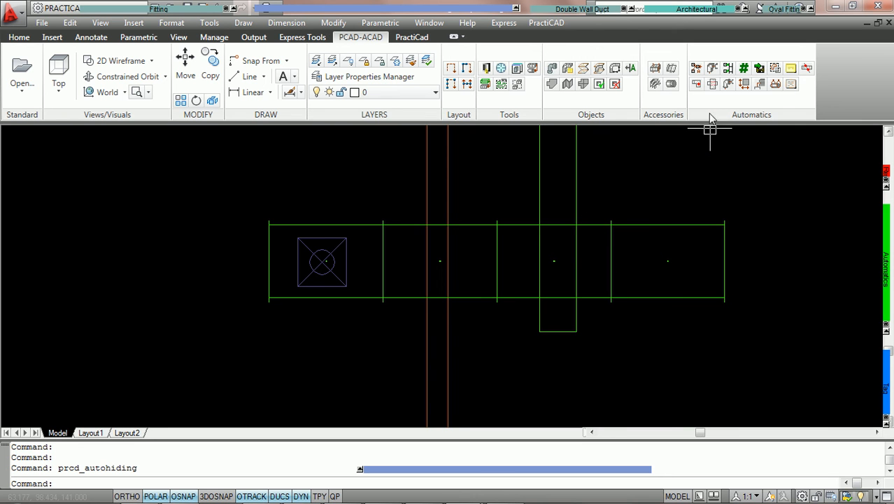
Step: Set the hidden linetype scale to 1 and reapply automatic hiding to all the drawing
{"action": "left_click", "coordinate": [711, 84]}
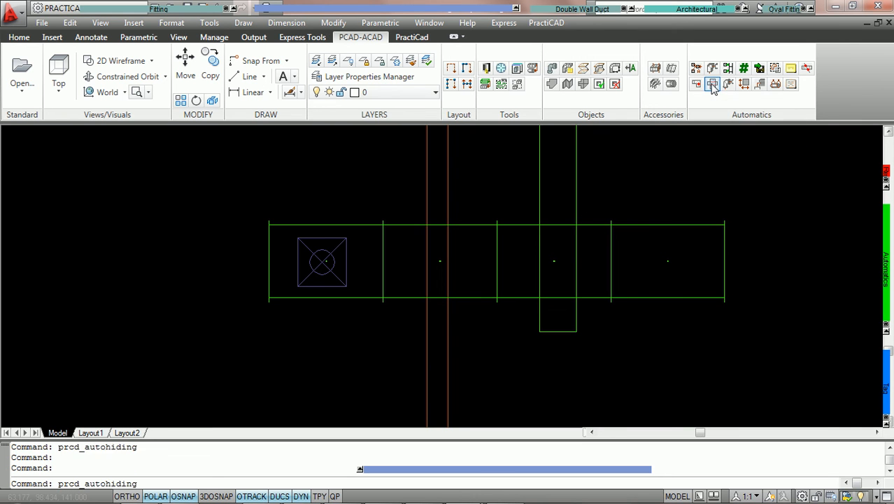
{"action": "left_click", "coordinate": [684, 102]}
{"action": "type", "text": "1"}
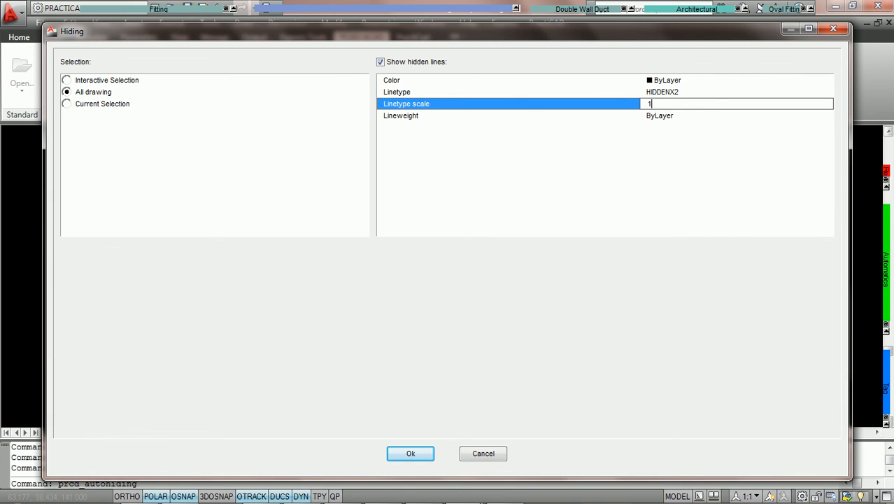
{"action": "key", "text": "Tab"}
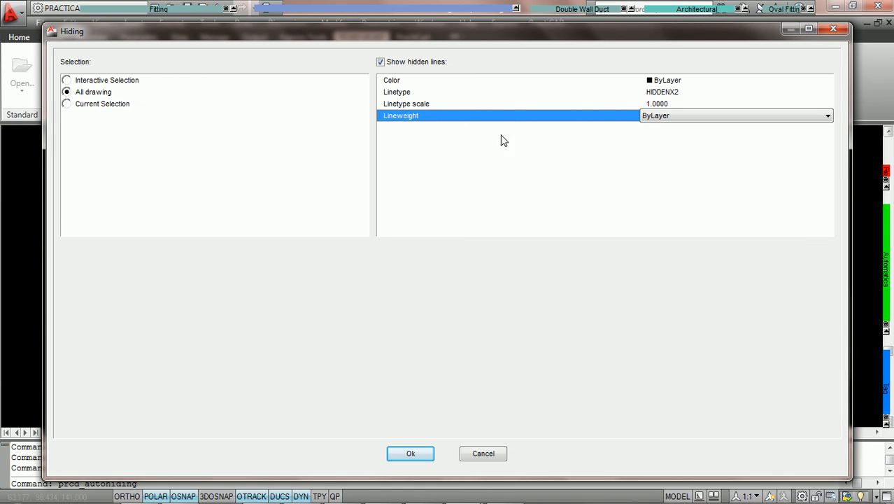
{"action": "left_click", "coordinate": [411, 454]}
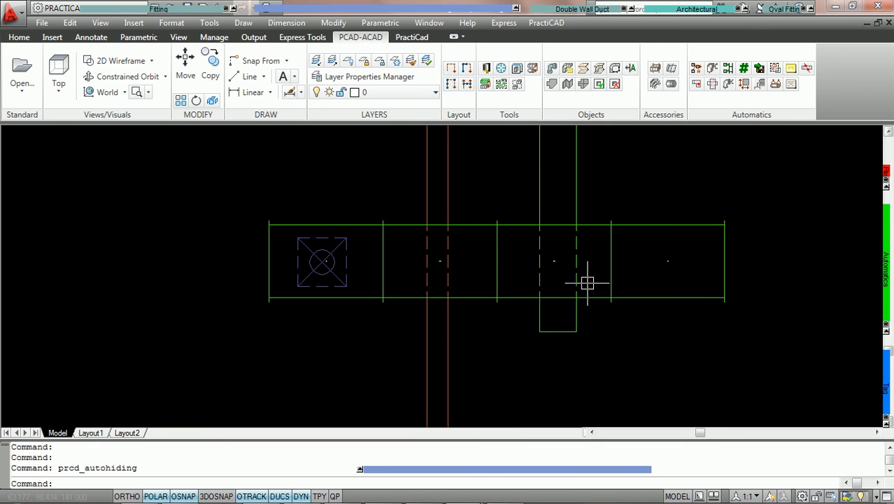
Step: Compare the duct crossings in the 3D Wireframe visual style, and return to 2D Wireframe to examine their hidden lines
{"action": "scroll", "coordinate": [496, 259], "scroll_direction": "down", "scroll_amount": 2}
{"action": "scroll", "coordinate": [495, 269], "scroll_direction": "up", "scroll_amount": 2}
{"action": "mouse_move", "coordinate": [535, 256]}
{"action": "middle_mouse_down"}
{"action": "mouse_move", "coordinate": [496, 249]}
{"action": "mouse_move", "coordinate": [486, 254]}
{"action": "mouse_move", "coordinate": [495, 264]}
{"action": "middle_mouse_up"}
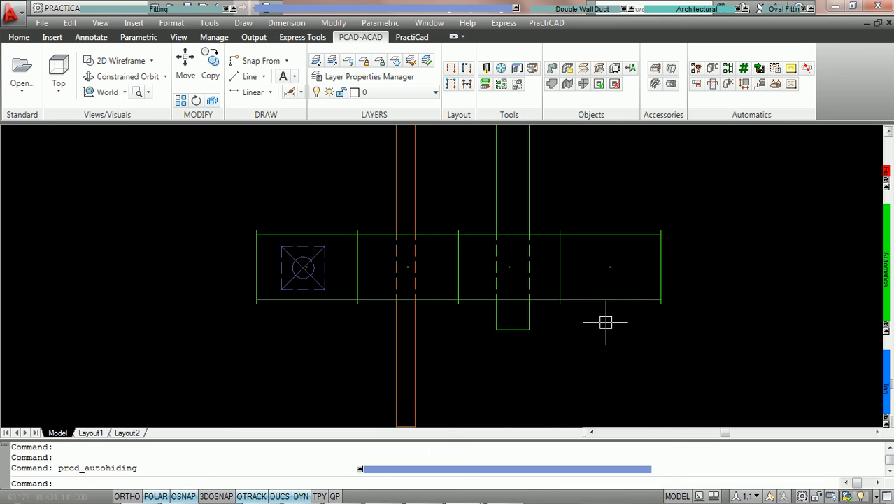
{"action": "mouse_move", "coordinate": [546, 470]}
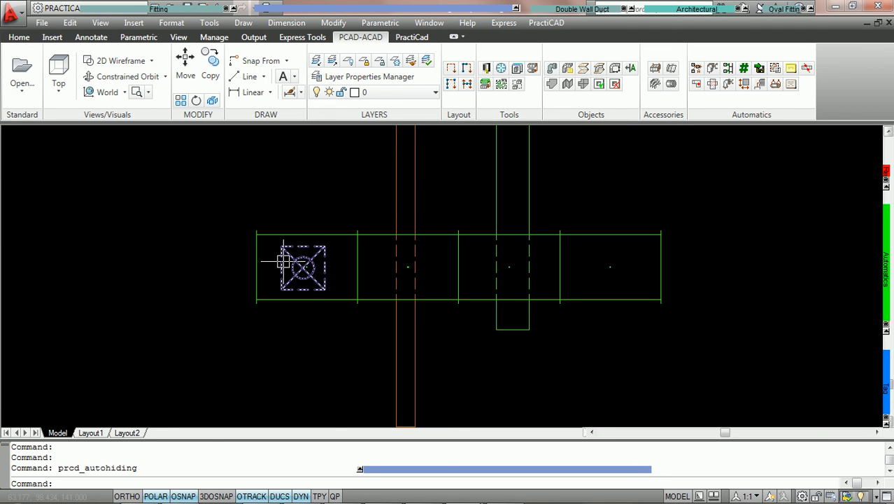
{"action": "left_click", "coordinate": [133, 63]}
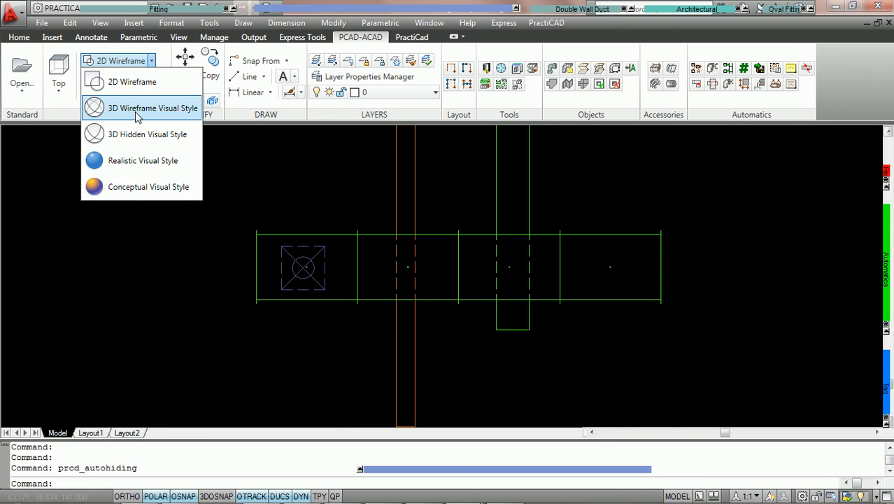
{"action": "left_click", "coordinate": [137, 109]}
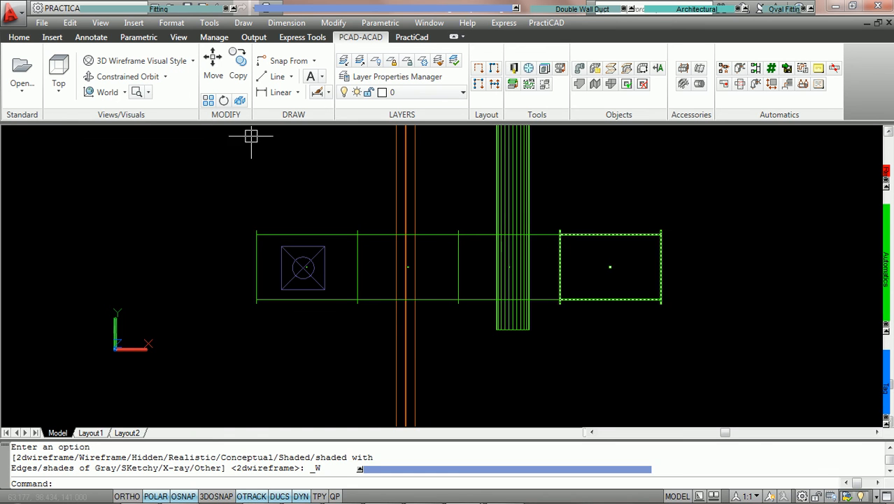
{"action": "left_click", "coordinate": [192, 61]}
{"action": "left_click", "coordinate": [186, 83]}
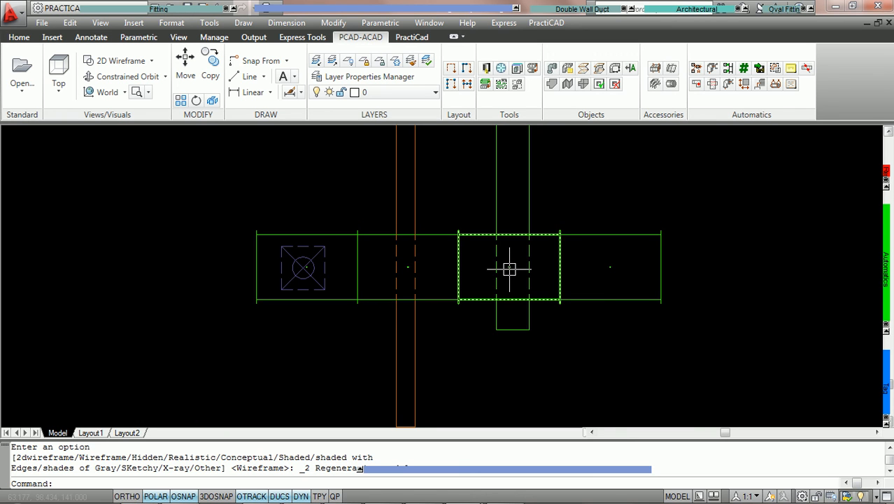
{"action": "mouse_move", "coordinate": [510, 268]}
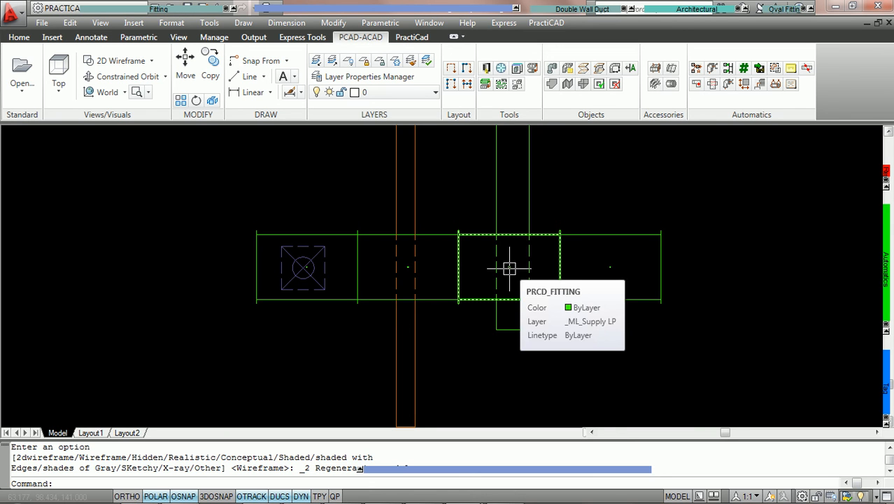